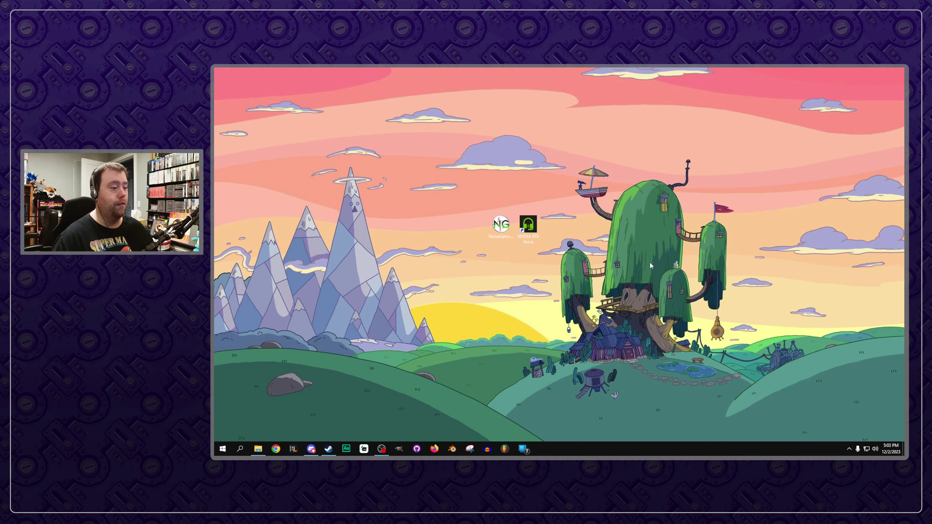
{"action": "right_click", "coordinate": [499, 263]}
{"action": "left_click", "coordinate": [535, 287]}
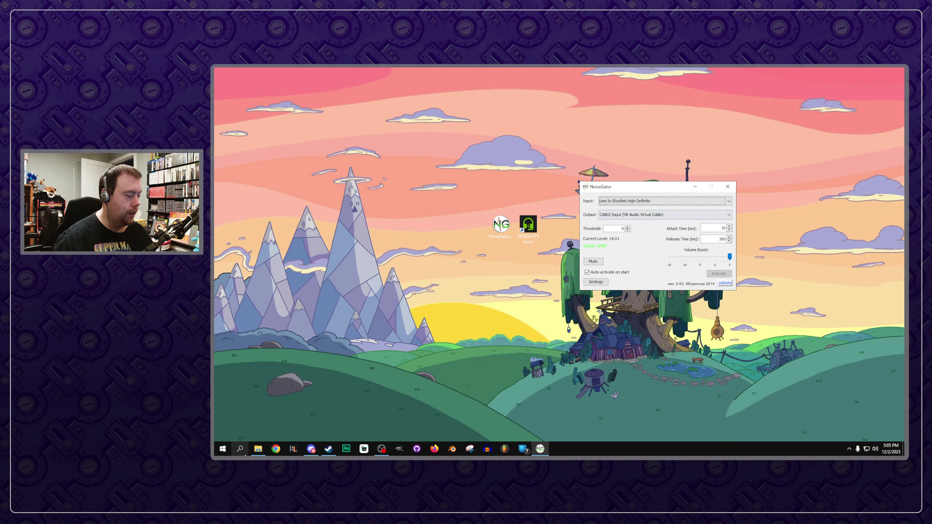
- Open a File Explorer window and browse to the Users folder on Local Disk (C:)
{"action": "left_click", "coordinate": [258, 448]}
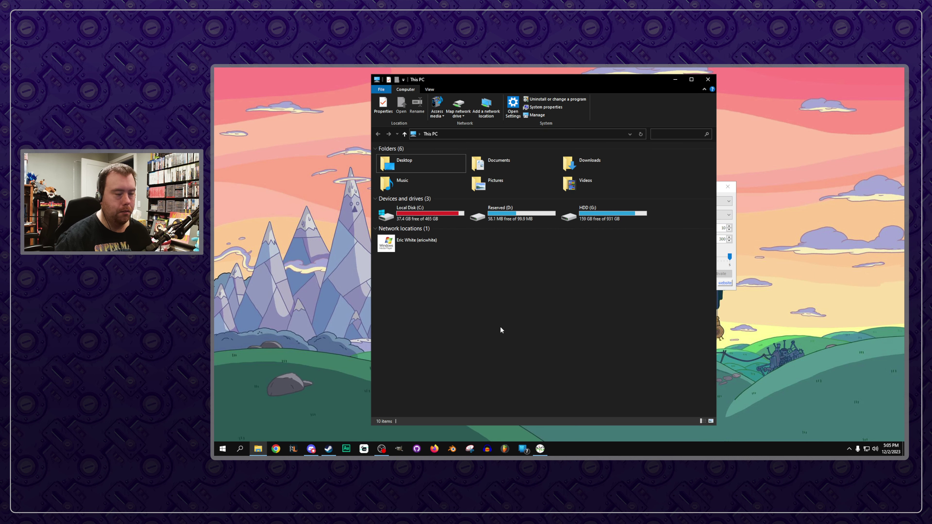
{"action": "left_click", "coordinate": [473, 148]}
{"action": "left_click", "coordinate": [479, 134]}
{"action": "type", "text": "C:\\Users\\ericw\\AppData\\Roaming\\Microsoft\\Windows\\Start Menu\\Programs\\Startup"}
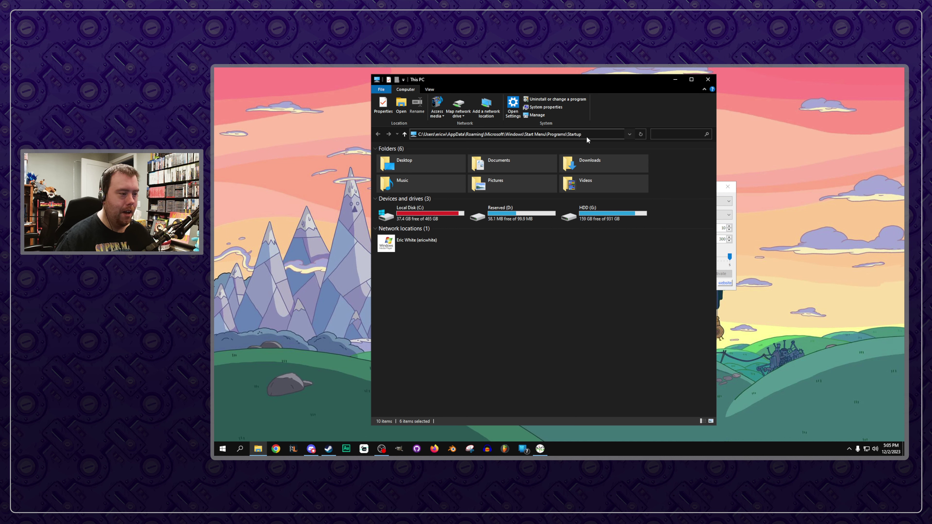
{"action": "left_click", "coordinate": [546, 303]}
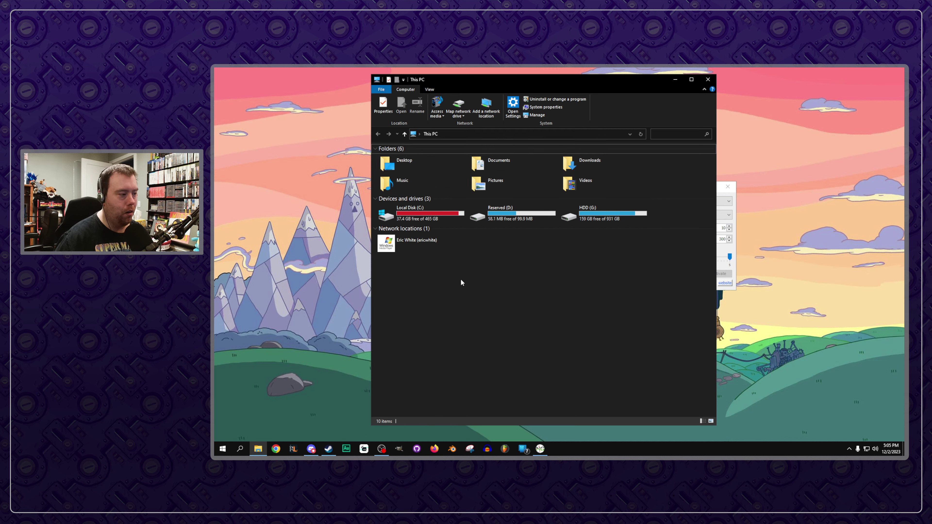
{"action": "left_click", "coordinate": [422, 215]}
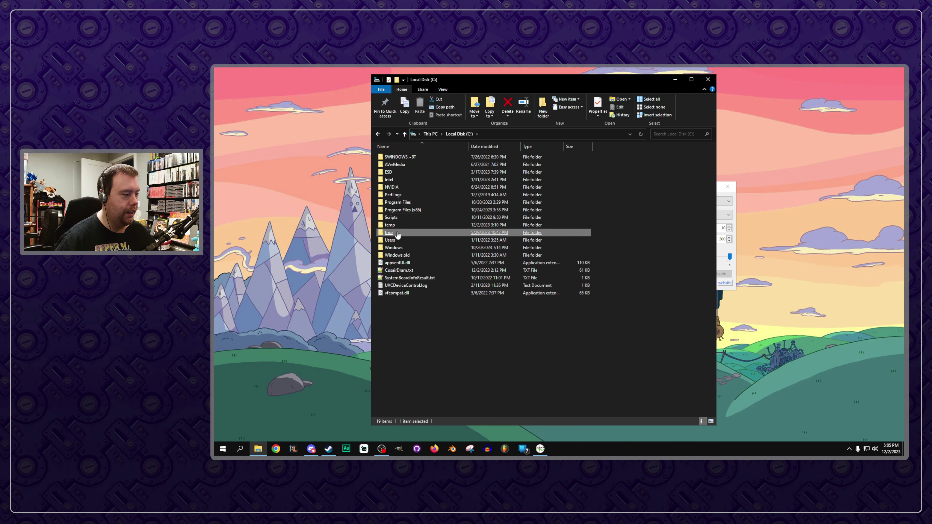
{"action": "left_click", "coordinate": [391, 240]}
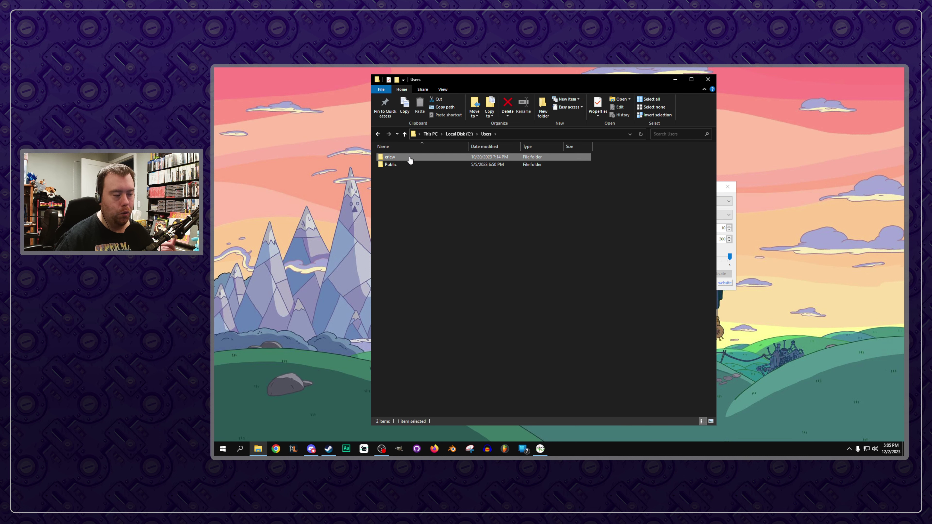
- Go to the Startup folder under the account's AppData\Roaming\Microsoft\Windows\Start Menu\Programs path
{"action": "left_click", "coordinate": [537, 134]}
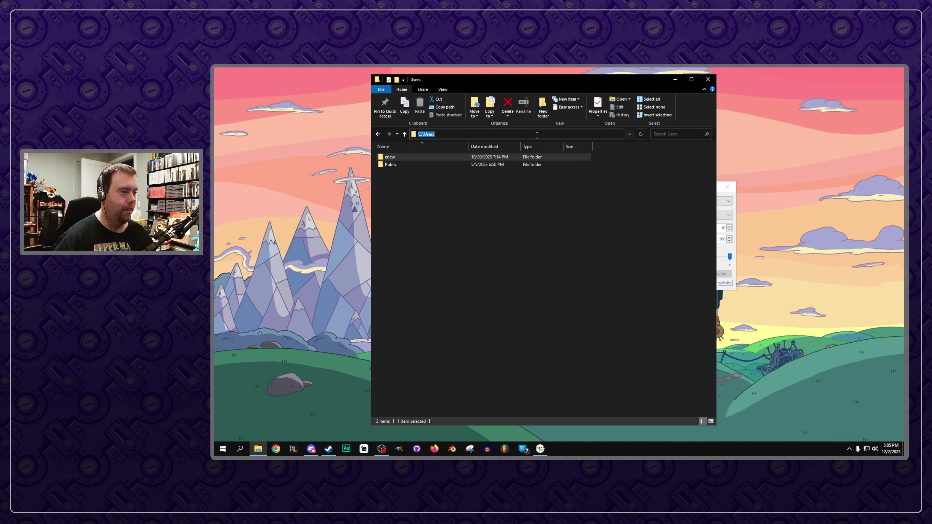
{"action": "type", "text": "C:\\Users\\ericw\\AppData\\Roaming\\Microsoft\\Windows\\Start Menu\\Programs\\Startup"}
{"action": "key", "text": "Return"}
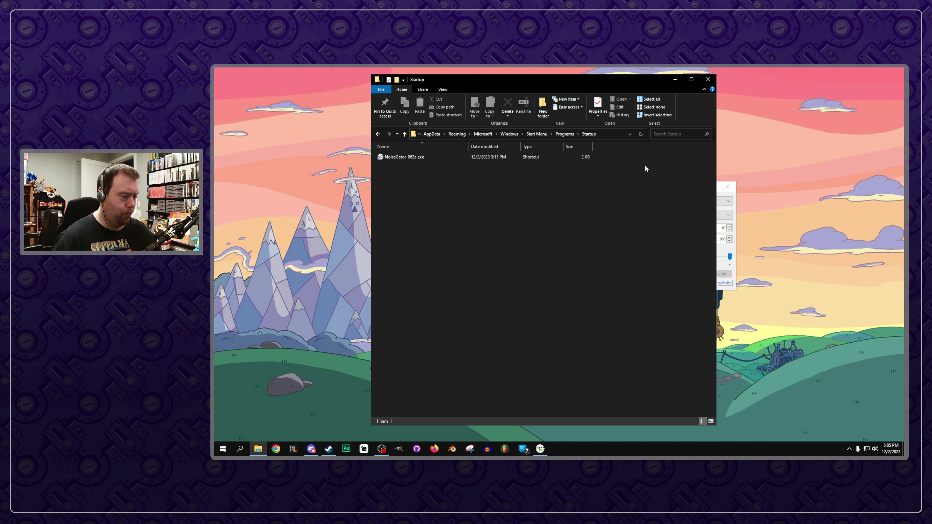
- Move the Startup folder window and the NoiseGator window apart, and minimize the Startup folder window
{"action": "left_click_drag", "start_coordinate": [562, 79], "coordinate": [451, 76]}
{"action": "left_click_drag", "start_coordinate": [649, 186], "coordinate": [705, 179]}
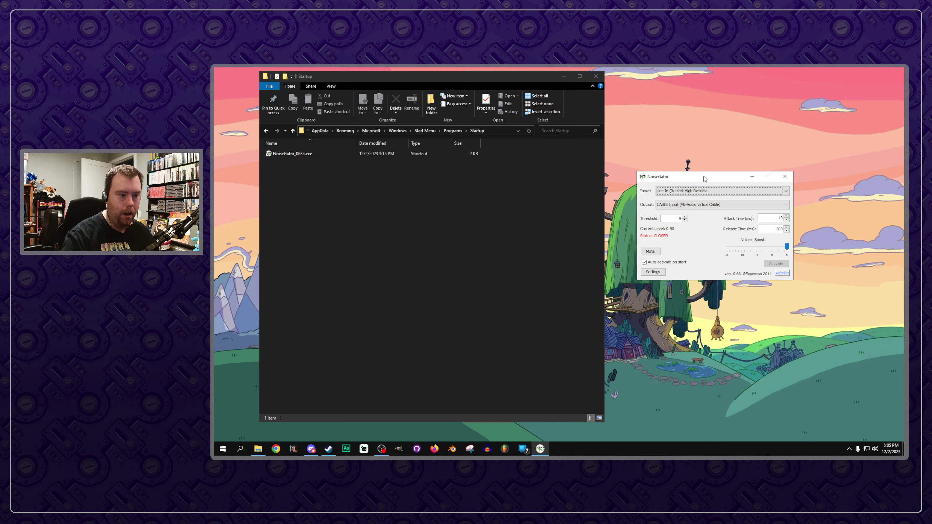
{"action": "left_click", "coordinate": [563, 76]}
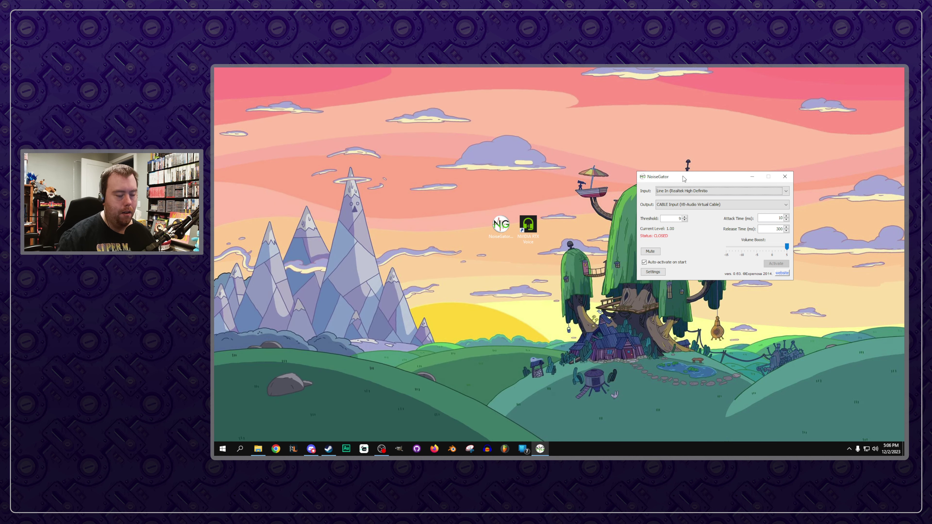
- View the launch, tray and filter options in NoiseGator's settings, and close both the settings and NoiseGator
{"action": "left_click", "coordinate": [653, 272]}
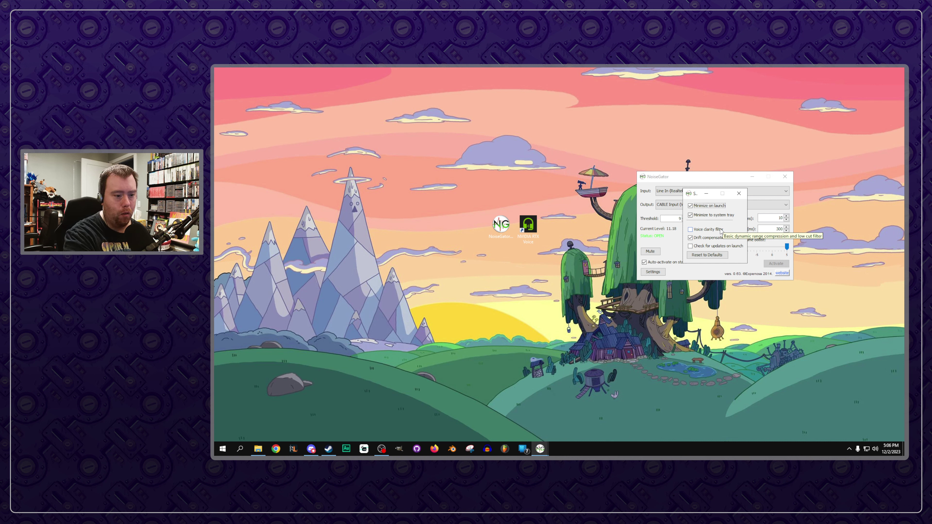
{"action": "left_click", "coordinate": [738, 194]}
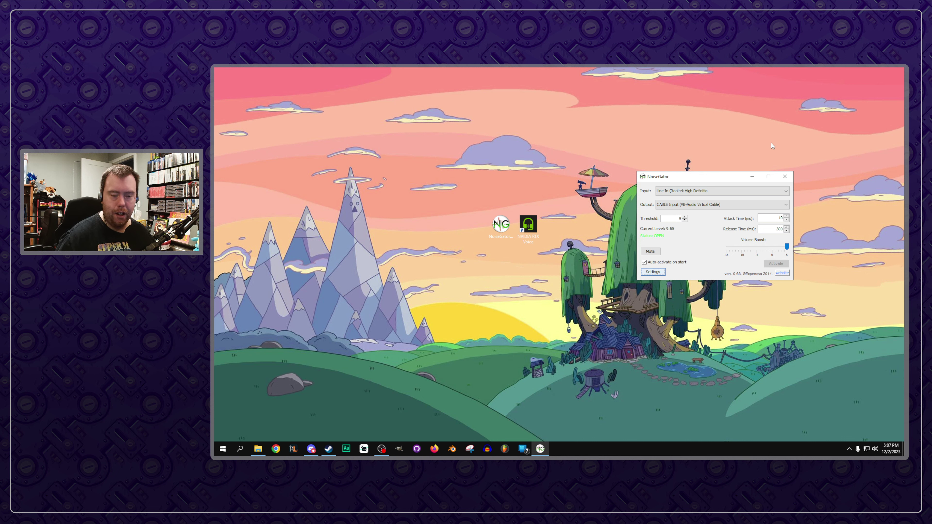
{"action": "left_click", "coordinate": [785, 176]}
{"action": "mouse_move", "coordinate": [330, 453]}
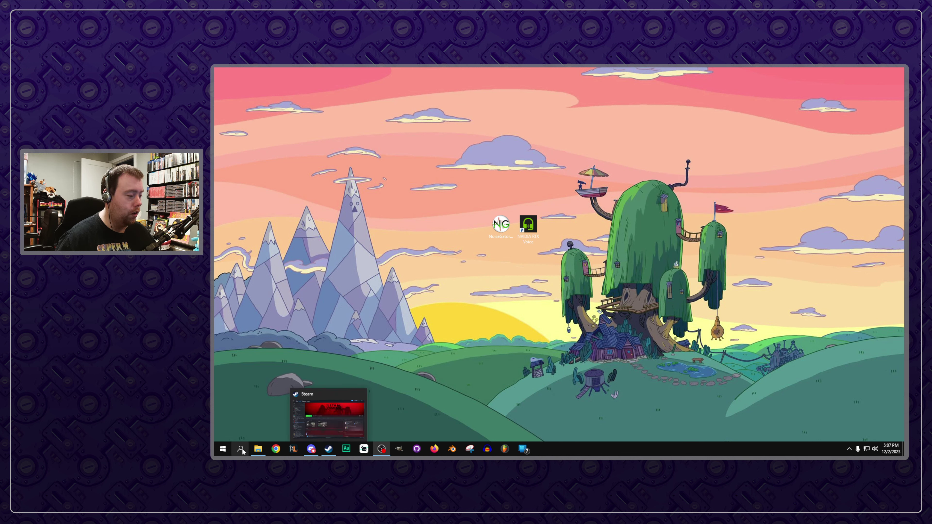
- Review the Create shortcut option for the NoiseGator file on the desktop, and check the NoiseGator shortcut in the Startup folder
{"action": "right_click", "coordinate": [498, 230]}
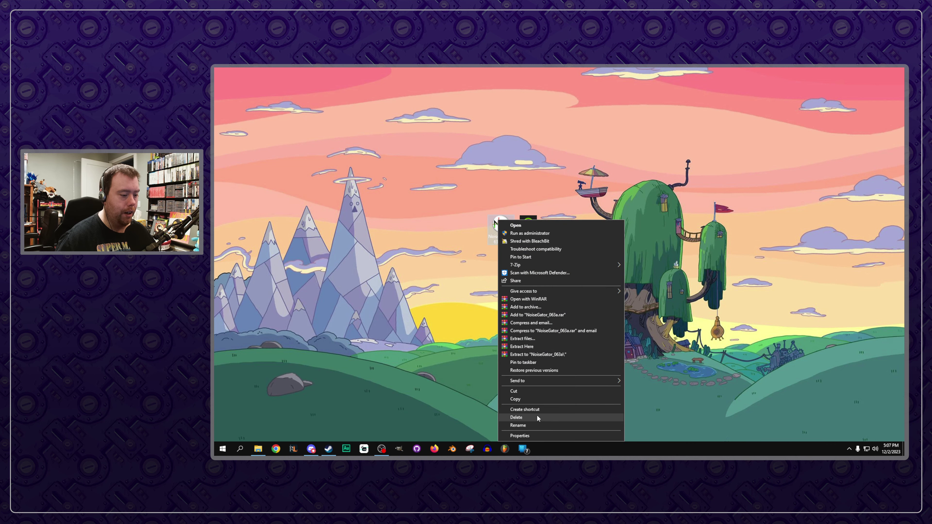
{"action": "left_click", "coordinate": [538, 408]}
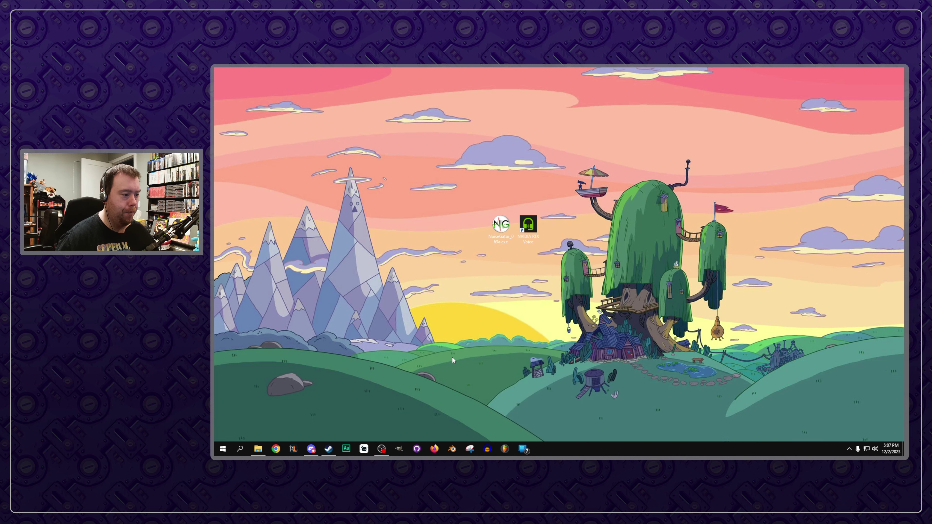
{"action": "left_click", "coordinate": [258, 448]}
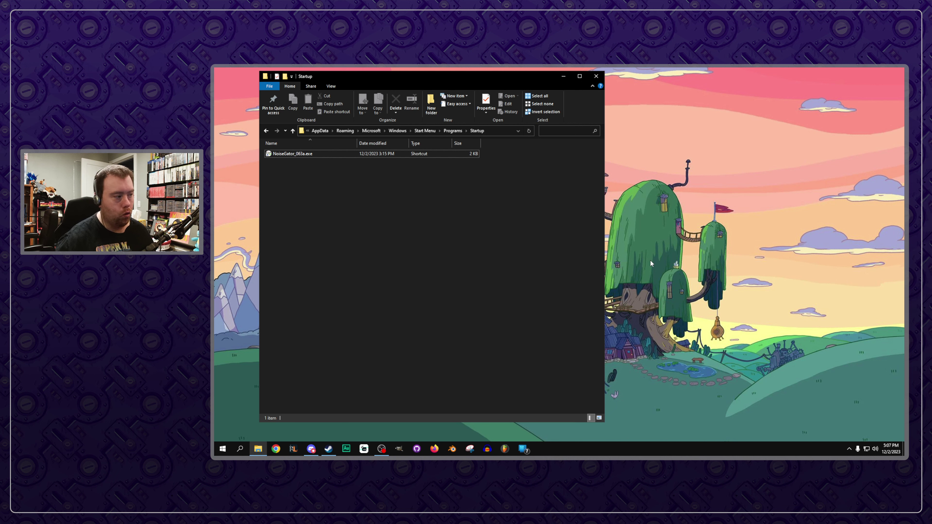
{"action": "mouse_move", "coordinate": [320, 158]}
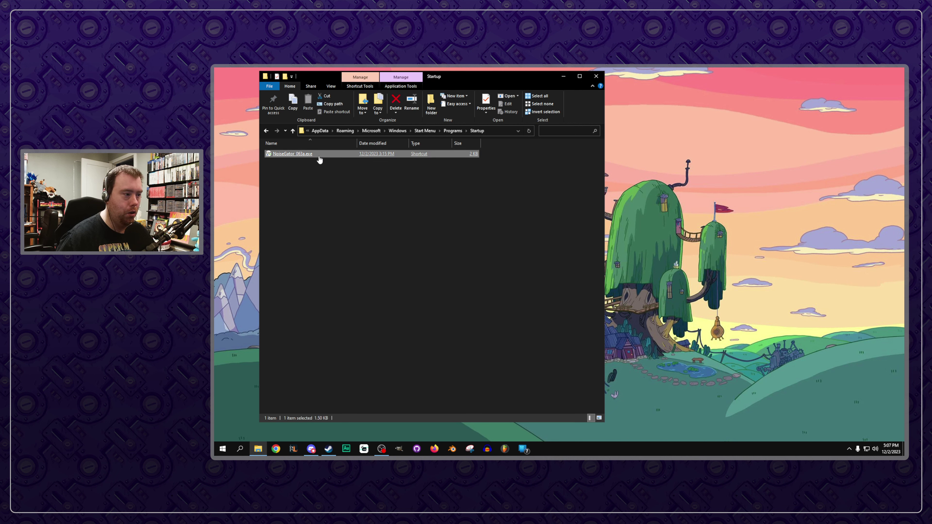
{"action": "left_click", "coordinate": [350, 199]}
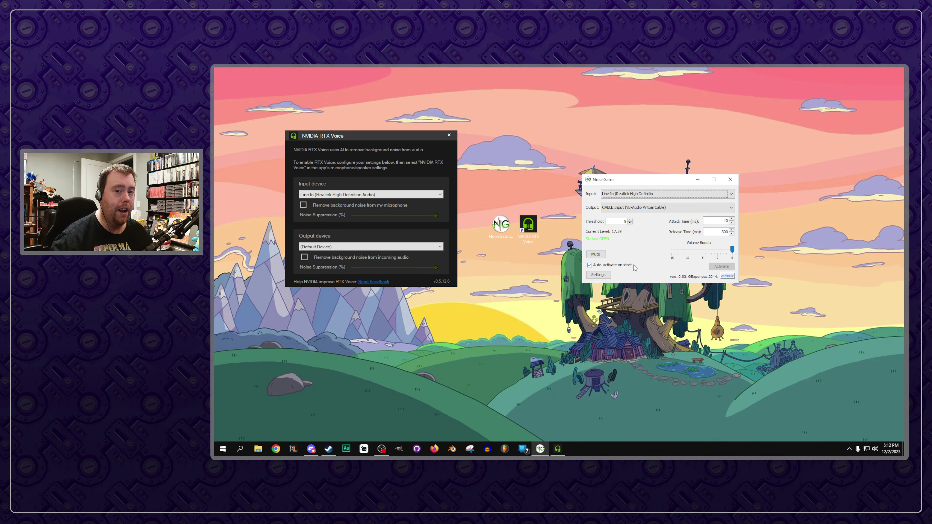
- Open a new File Explorer window at the Startup folder using the copied path, and return to the NoiseGator window
{"action": "key", "text": "super+e"}
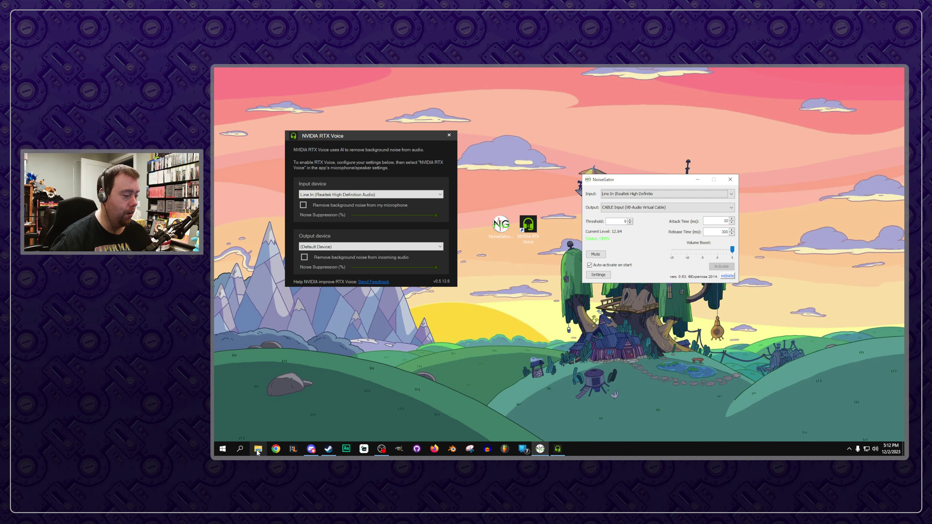
{"action": "left_click", "coordinate": [432, 131]}
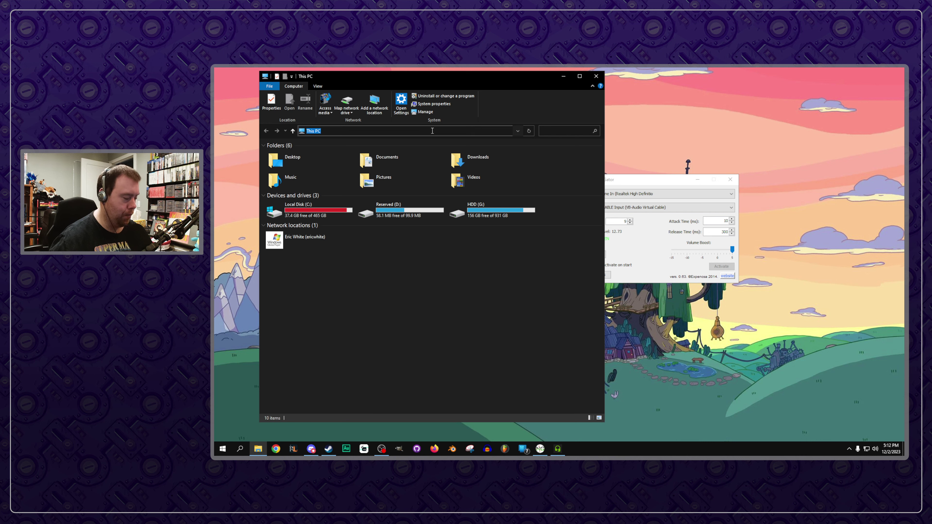
{"action": "key", "text": "ctrl+v"}
{"action": "key", "text": "Return"}
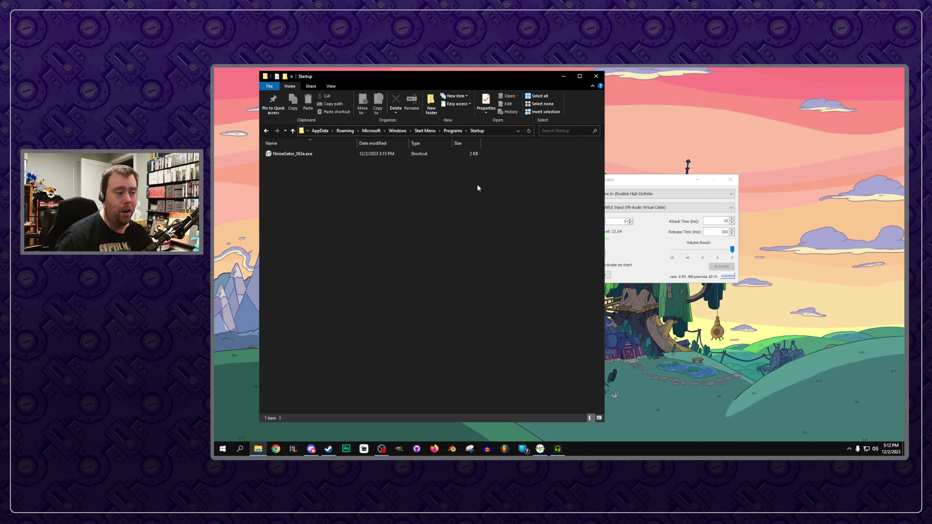
{"action": "left_click", "coordinate": [648, 176]}
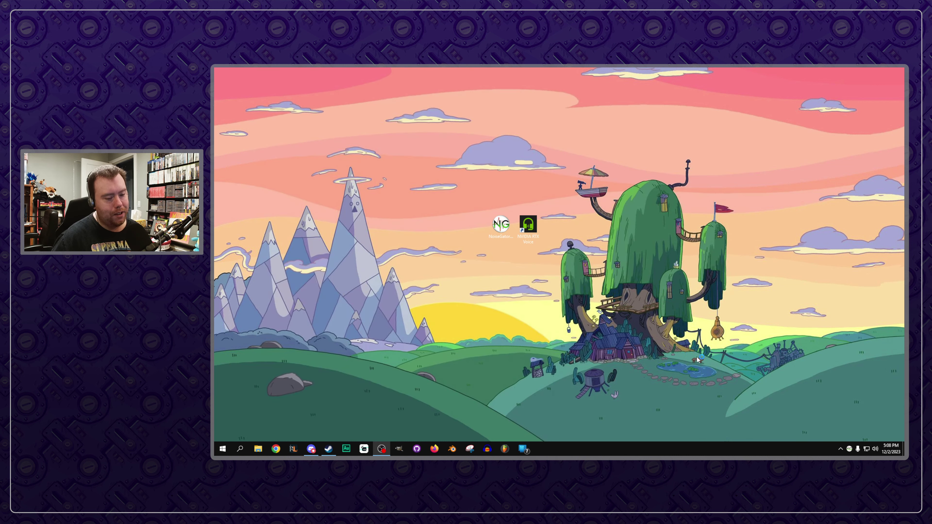
- Restore the NoiseGator window from the tray and launch NVIDIA RTX Voice, placing its window beside NoiseGator
{"action": "double_click", "coordinate": [848, 448]}
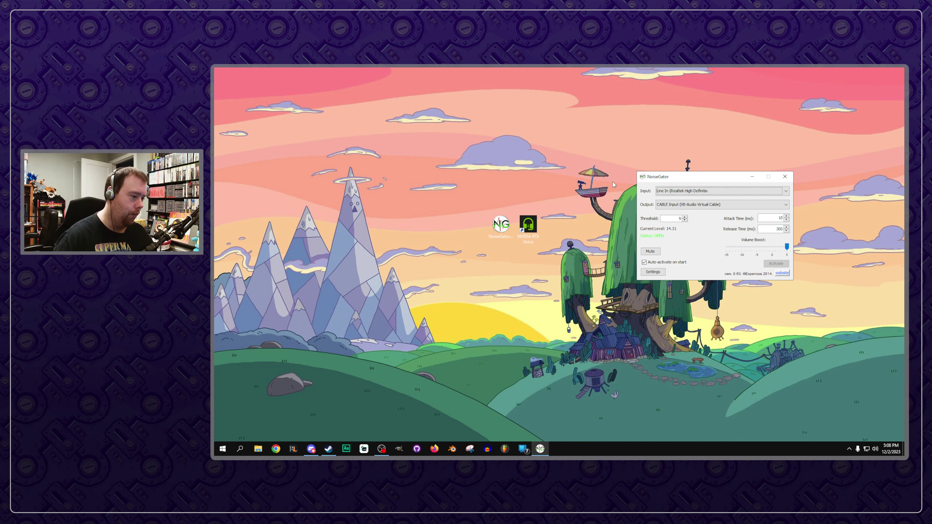
{"action": "double_click", "coordinate": [528, 225]}
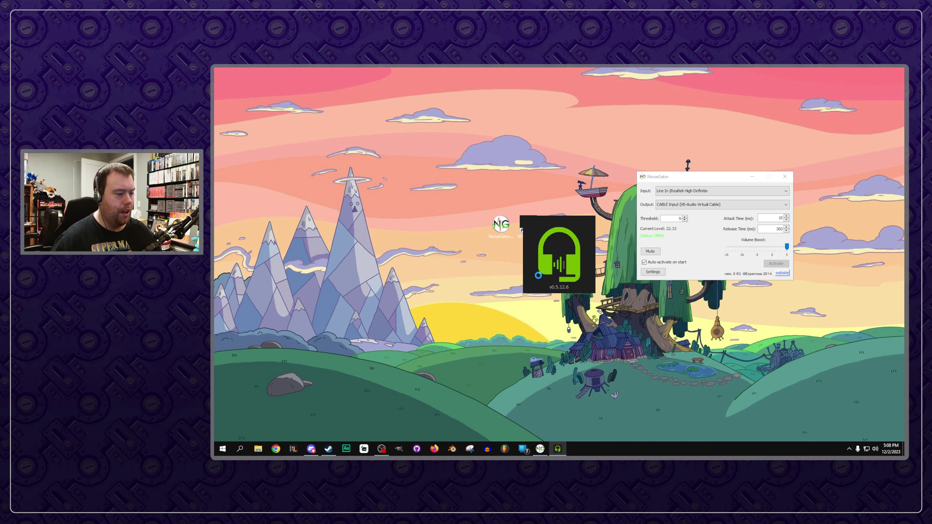
{"action": "left_click_drag", "start_coordinate": [558, 180], "coordinate": [369, 134]}
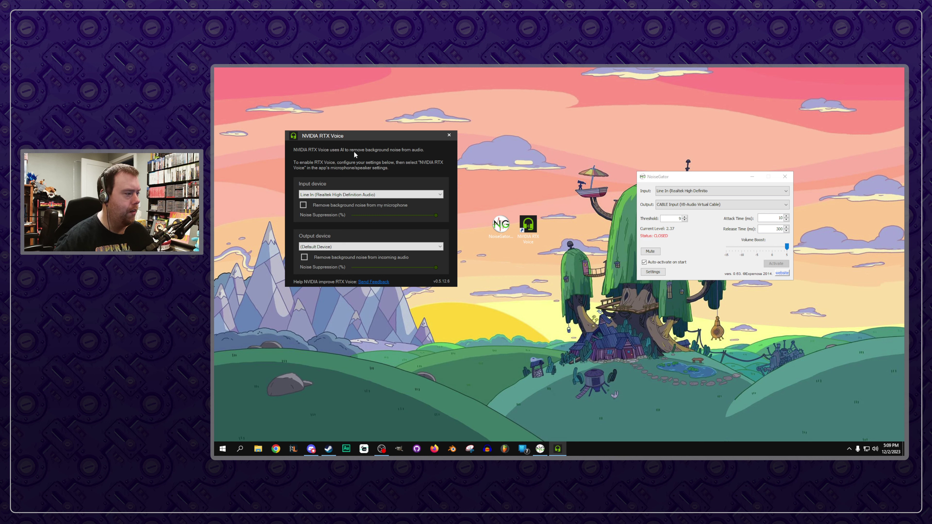
- Select Line In (Realtek High Definition Audio) as RTX Voice's input device, and view the input device choices in NoiseGator
{"action": "left_click", "coordinate": [382, 196]}
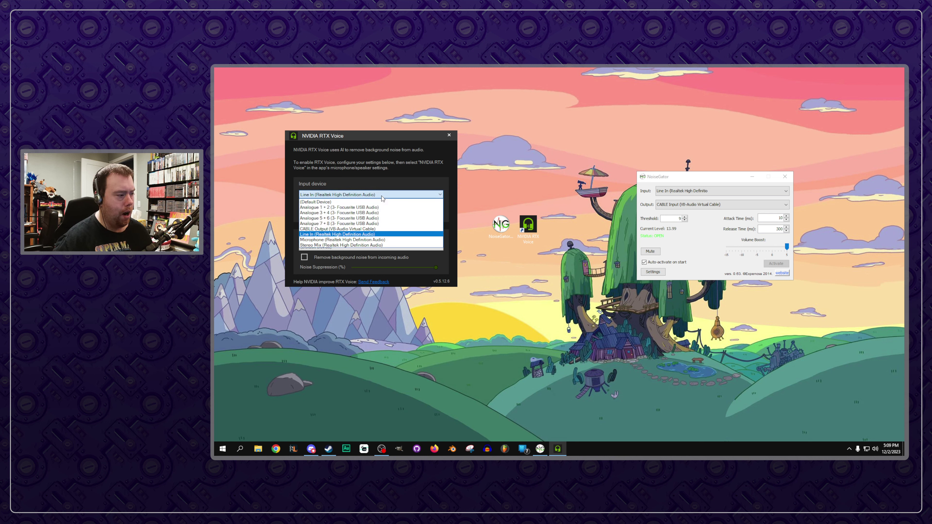
{"action": "left_click", "coordinate": [368, 235]}
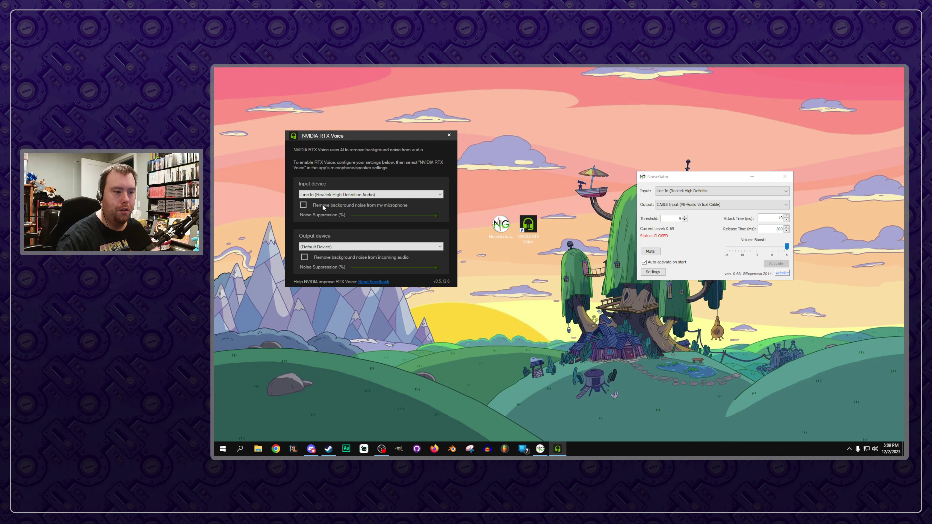
{"action": "left_click", "coordinate": [728, 195]}
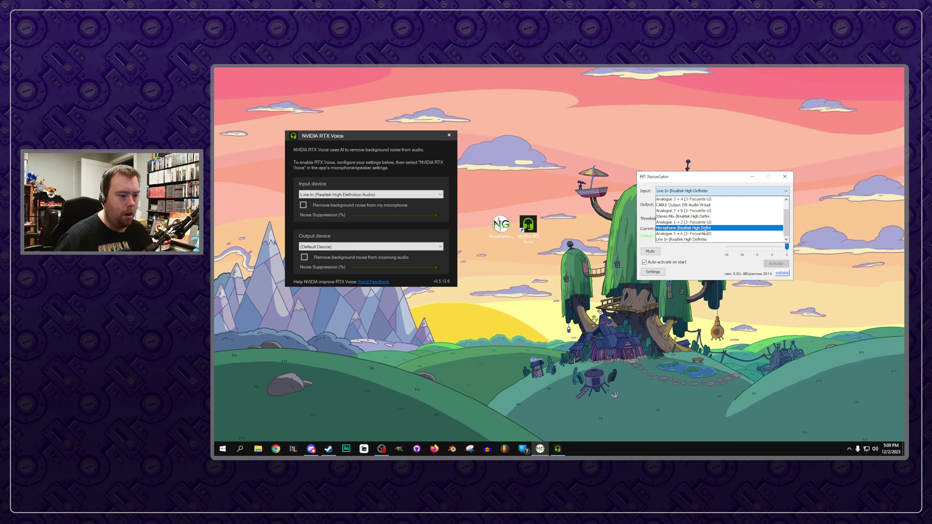
{"action": "scroll", "coordinate": [755, 229], "scroll_direction": "up", "scroll_amount": 1}
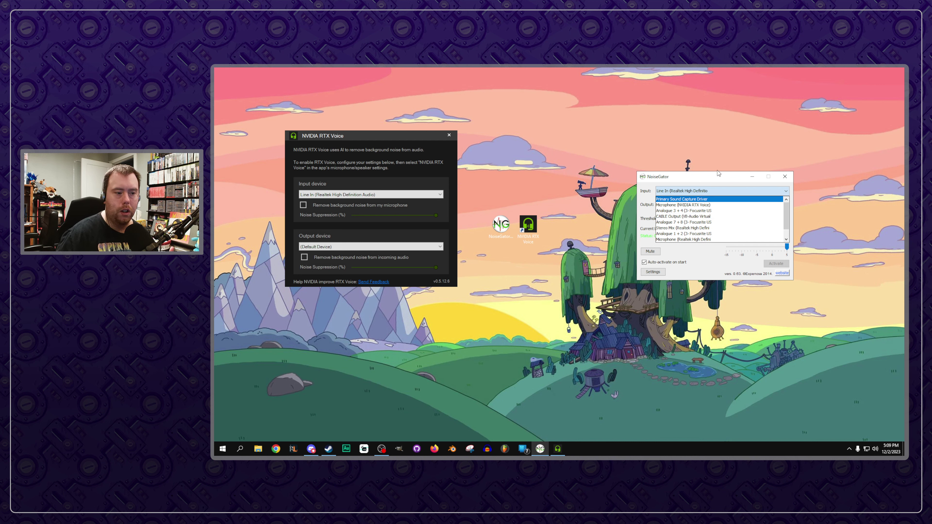
{"action": "left_click", "coordinate": [715, 179]}
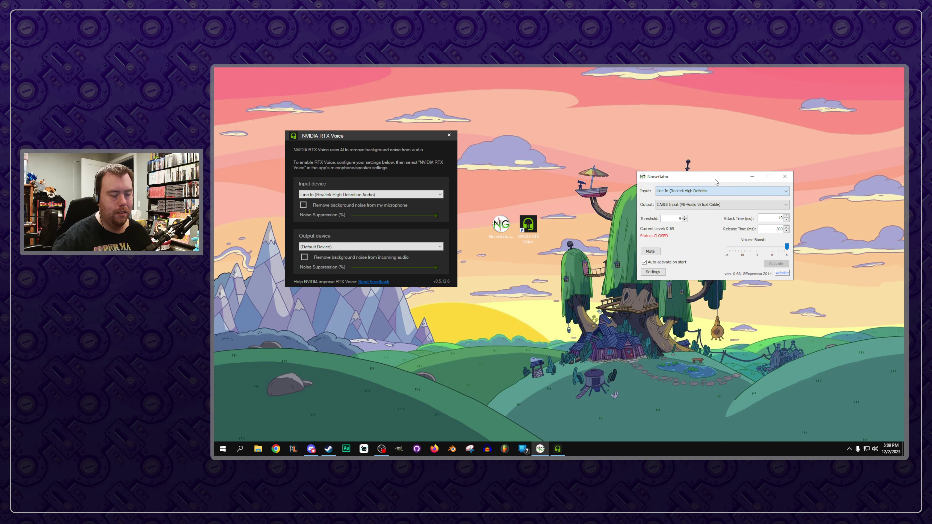